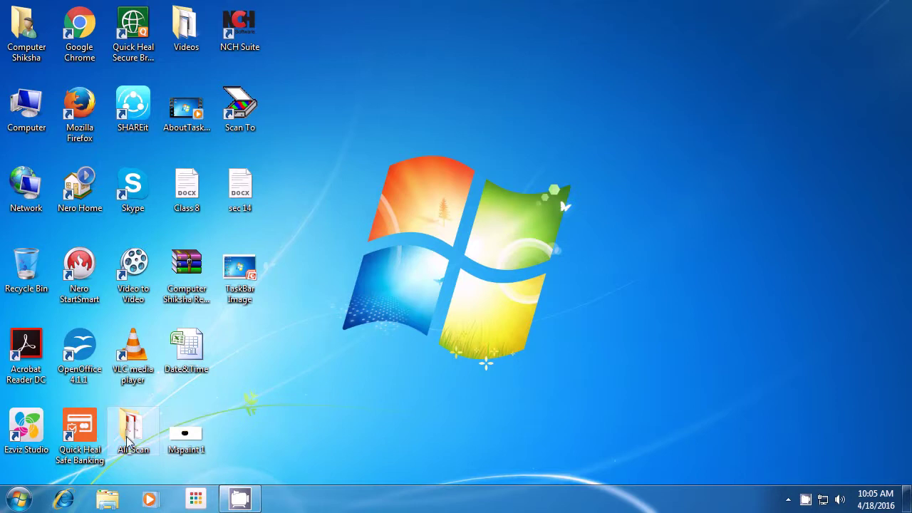
Open OpenOffice Writer from the OpenOffice 4.1.1 group in the installed programs list.
click(19, 499)
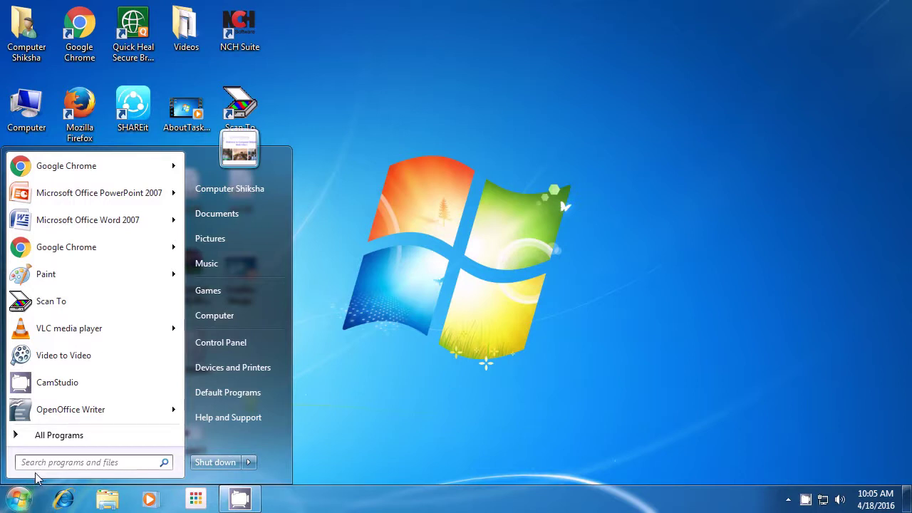
click(59, 441)
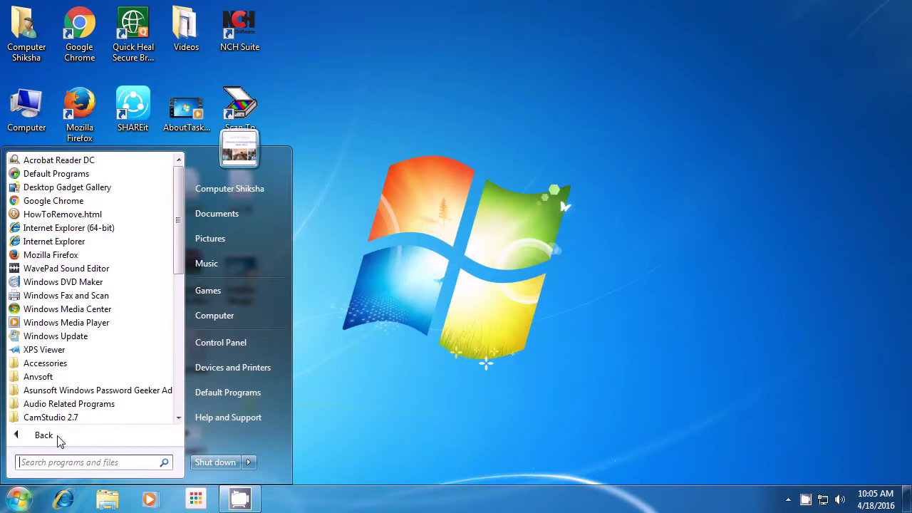
click(45, 363)
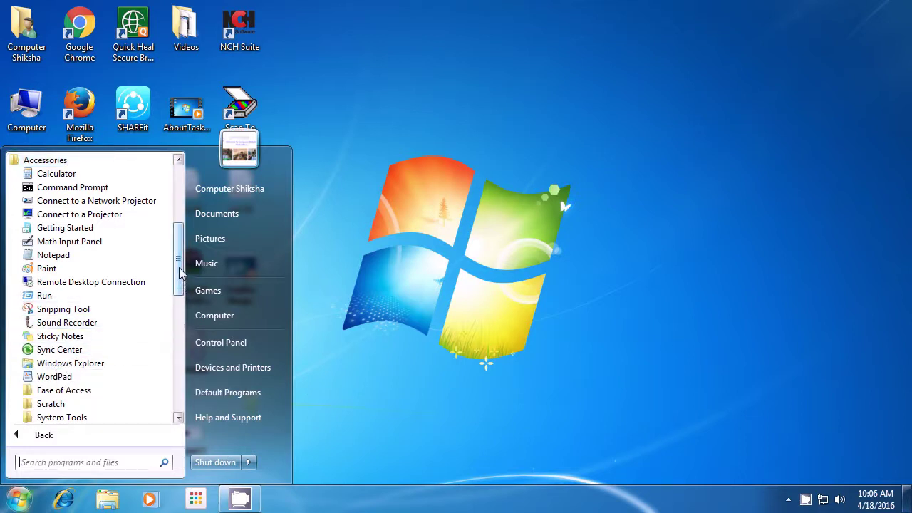
drag(179, 267, 178, 368)
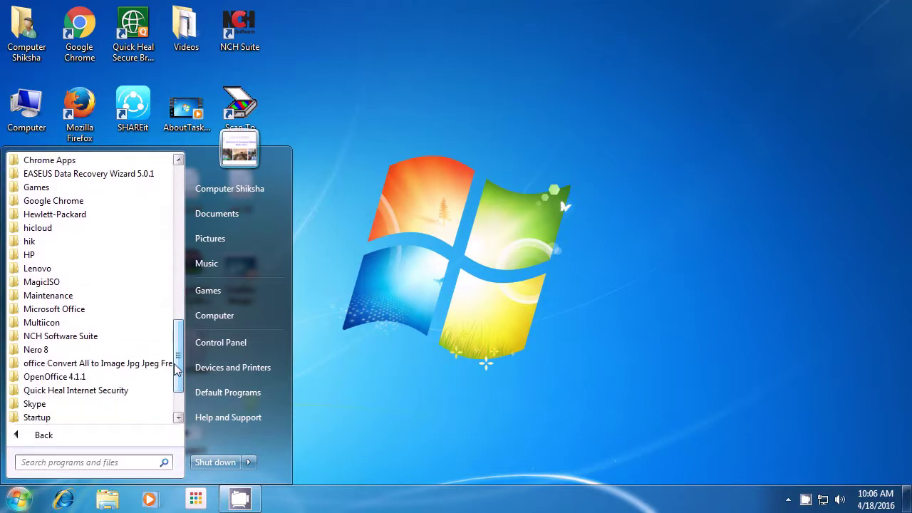
click(107, 377)
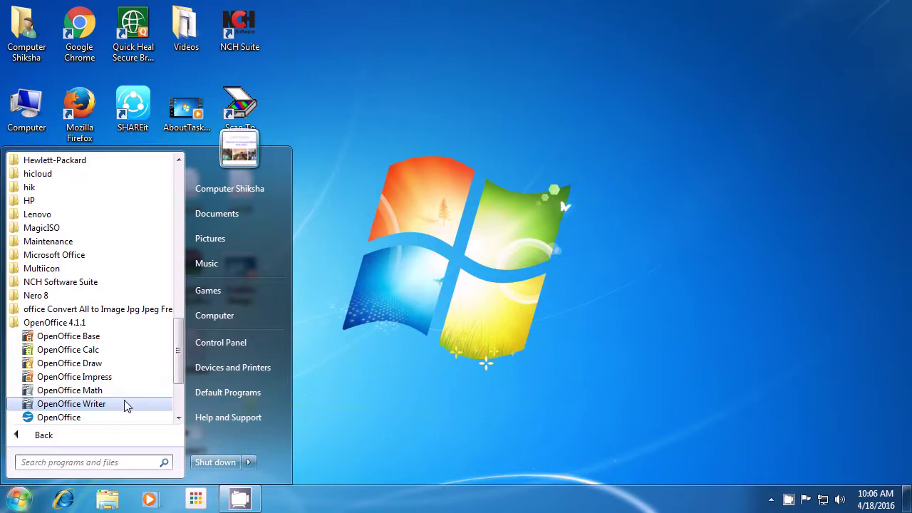
click(124, 404)
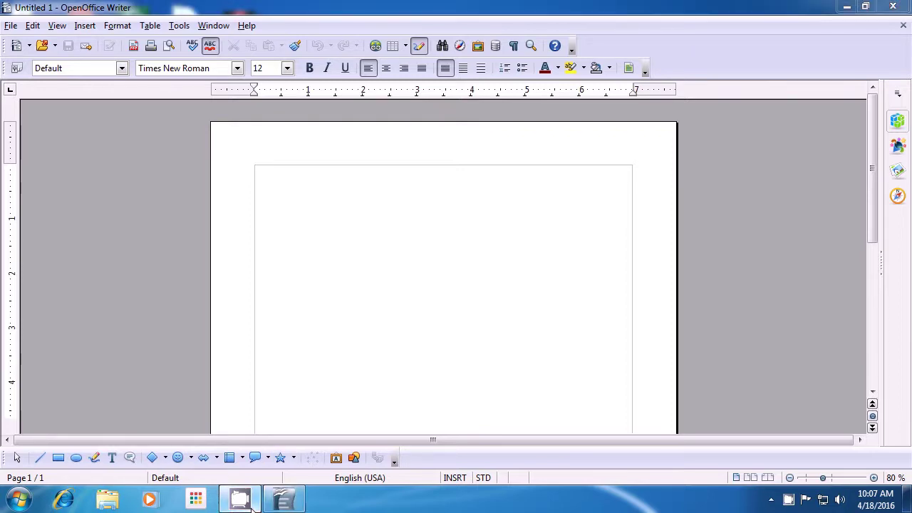
click(790, 502)
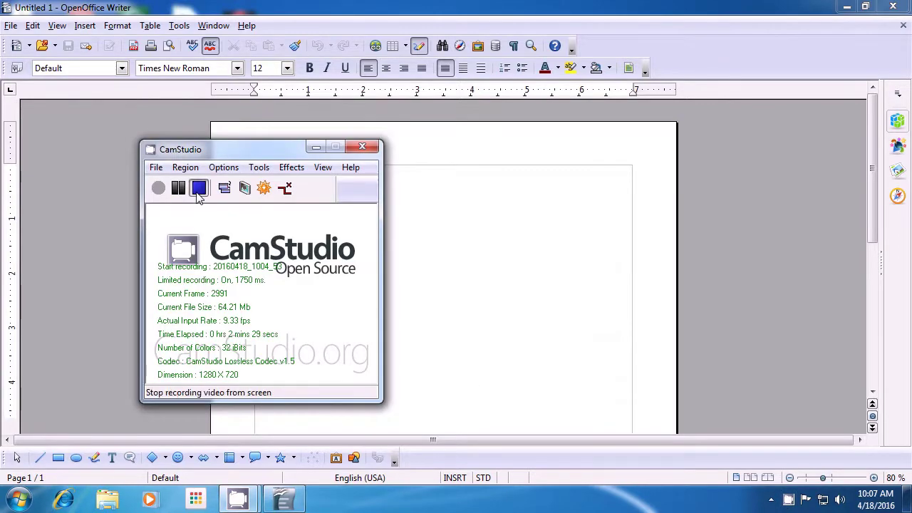
click(198, 188)
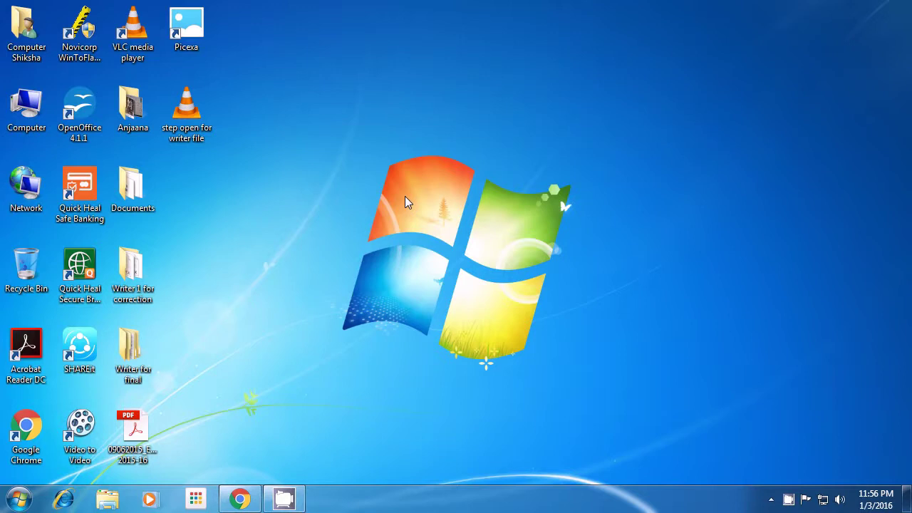
Launch Writer through the Run dialog with the command swriter.
key(super+r)
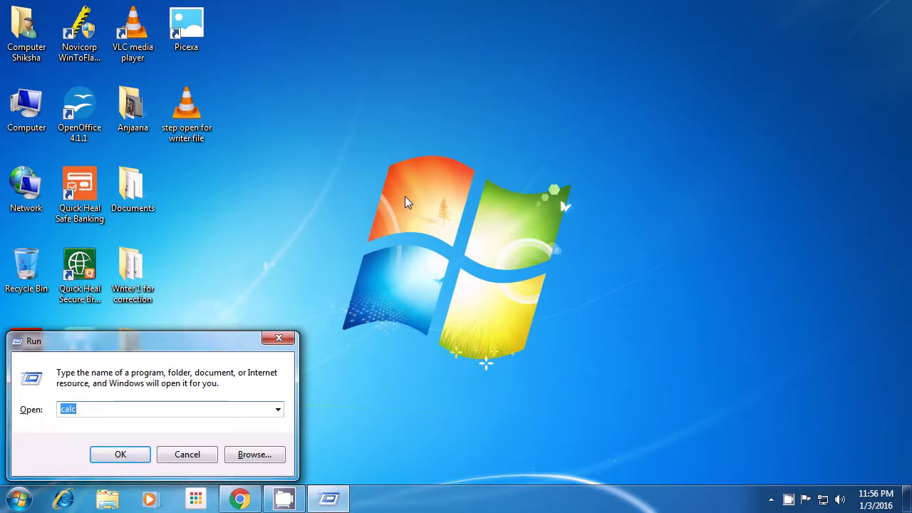
key(BackSpace)
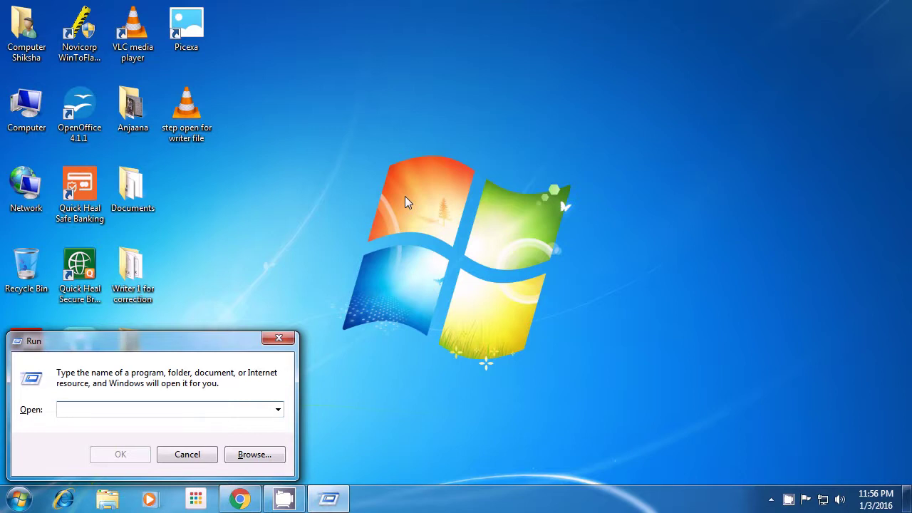
text(s)
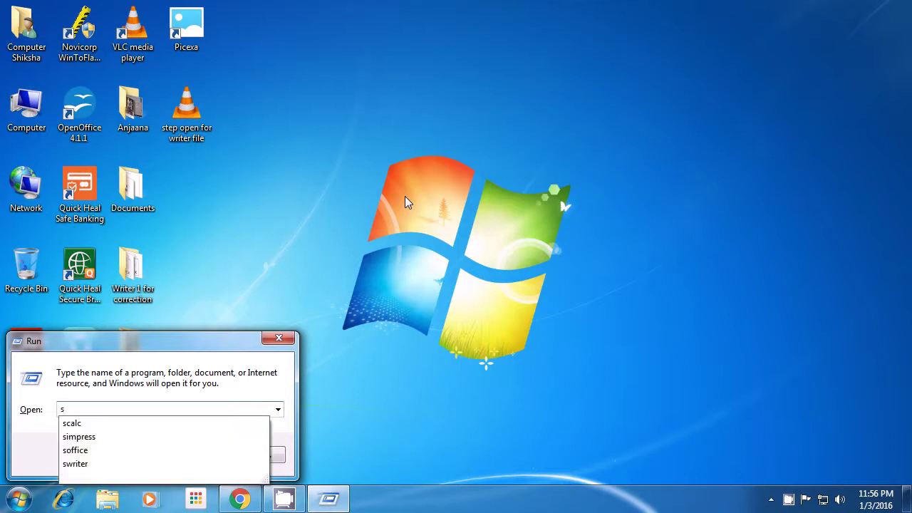
text(wr)
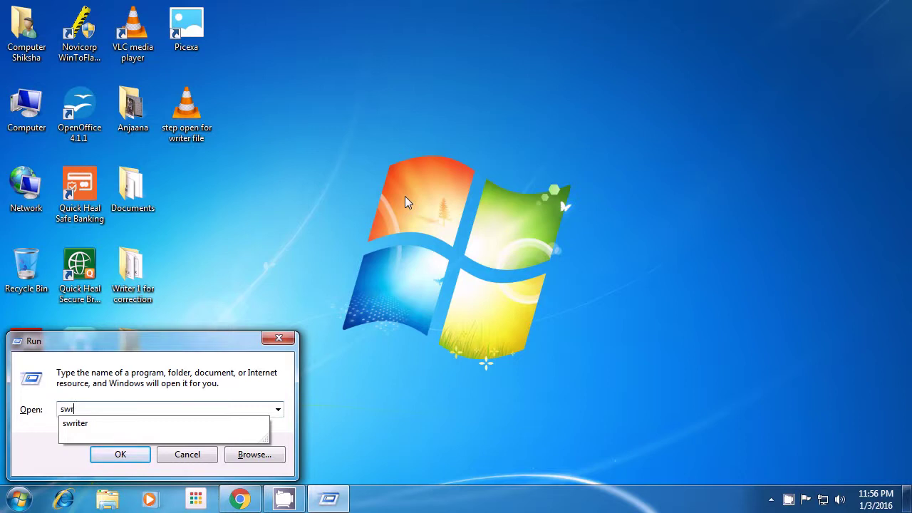
text(iter)
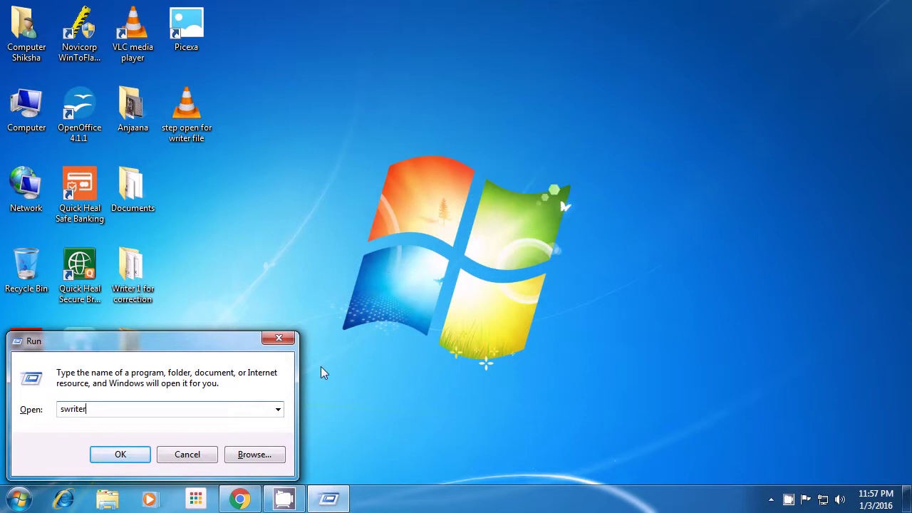
click(119, 455)
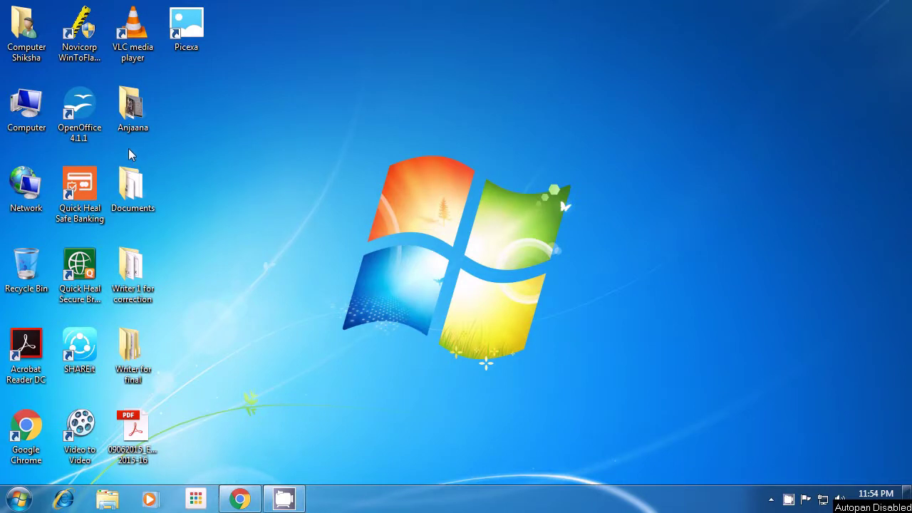
Open OpenOffice 4.1.1 from the desktop and create a new text document.
click(97, 137)
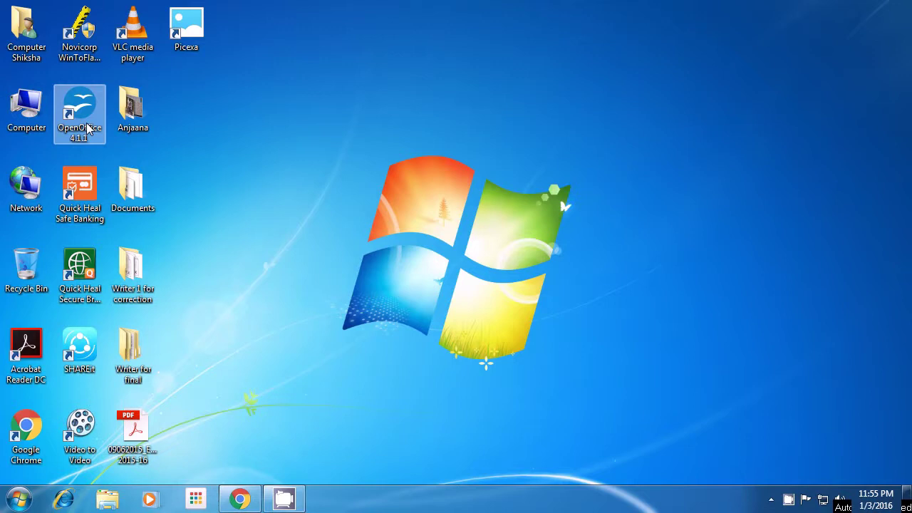
double_click(80, 114)
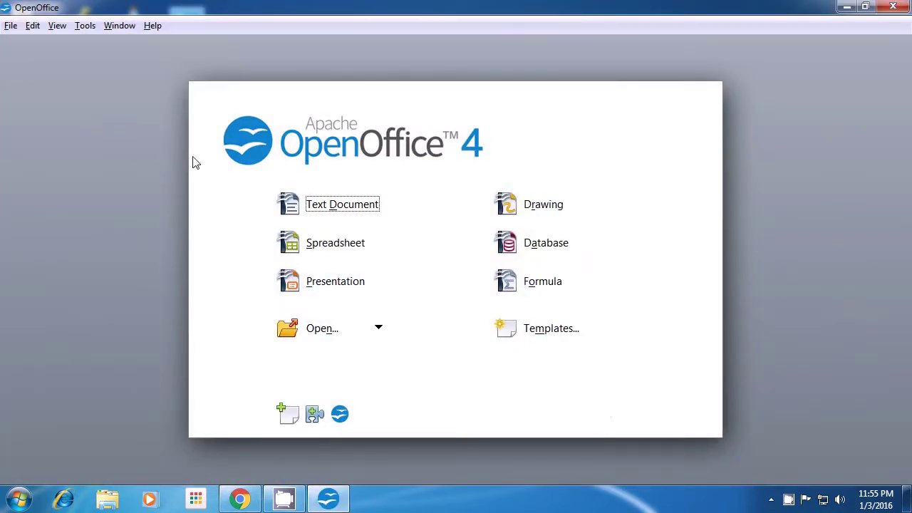
click(328, 211)
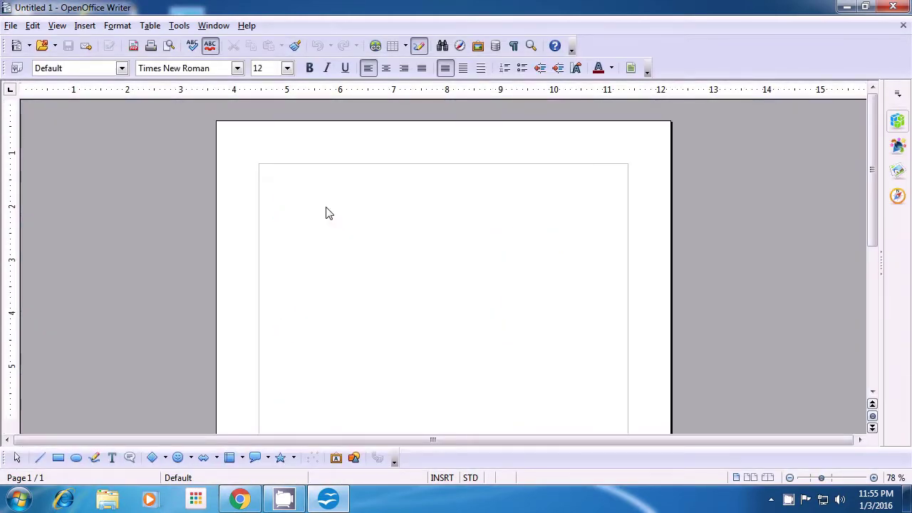
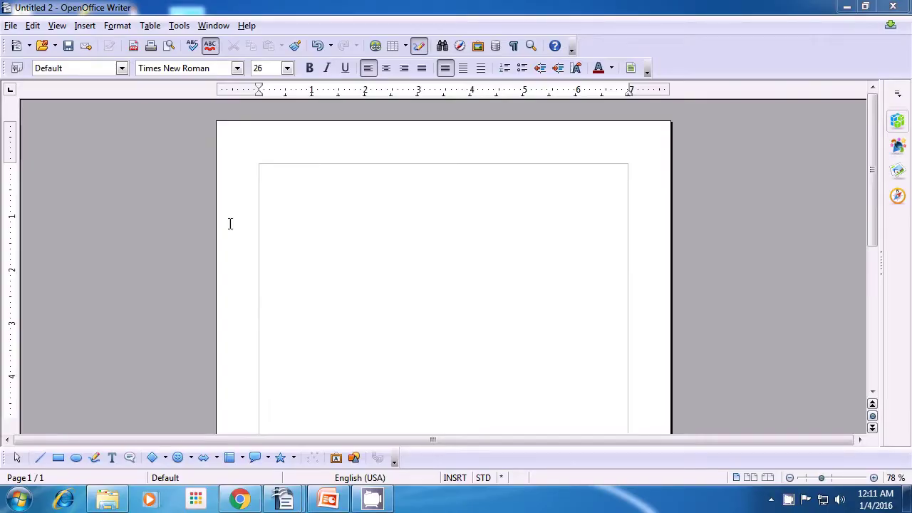
Write the alphabet "abcdefghijklmnopqrstuvwxyz" on the first line of the blank document and end the paragraph.
click(283, 185)
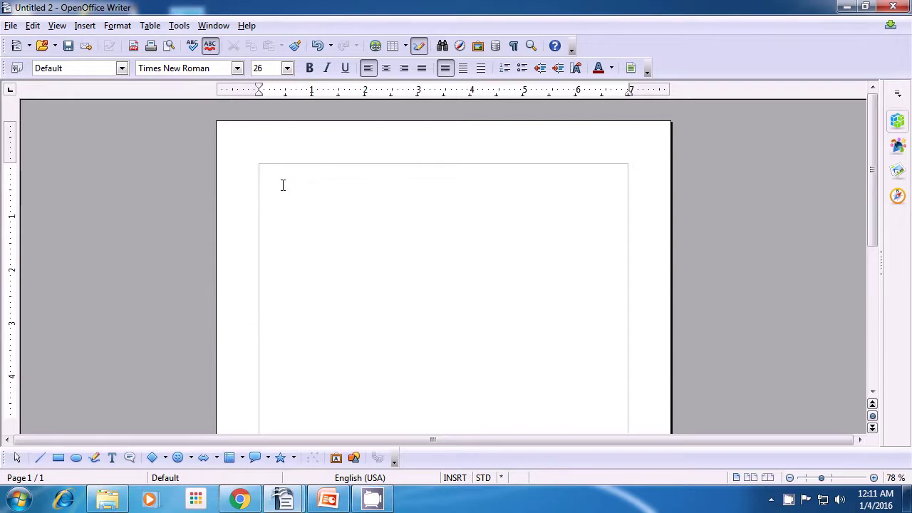
text(abcdefg)
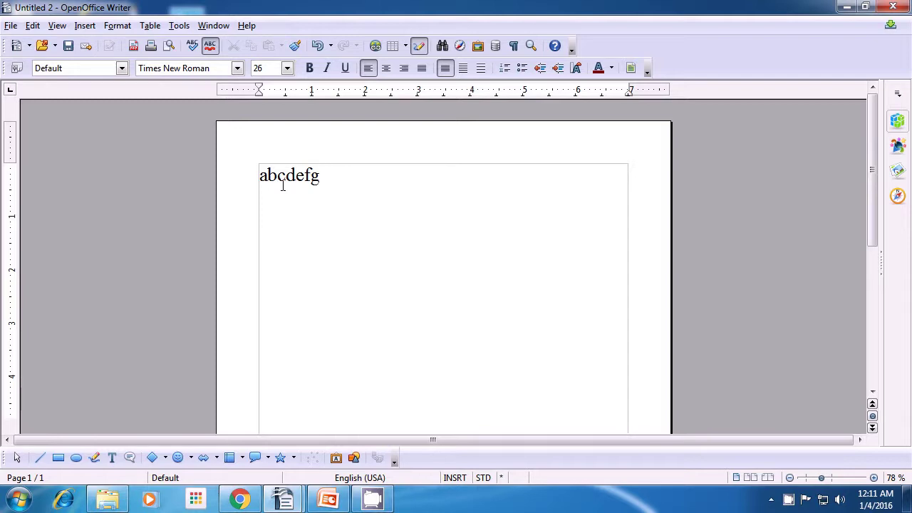
text(hijklmn)
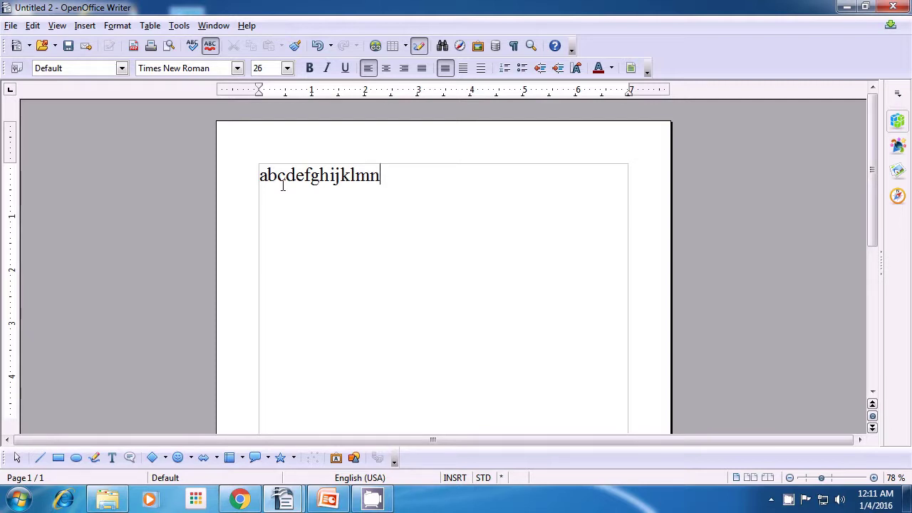
text(opqrs)
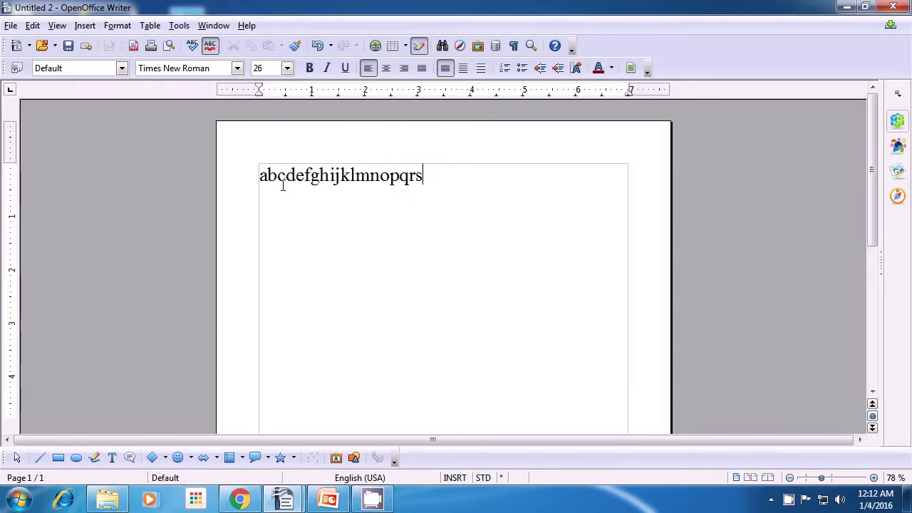
text(tuvwxyz)
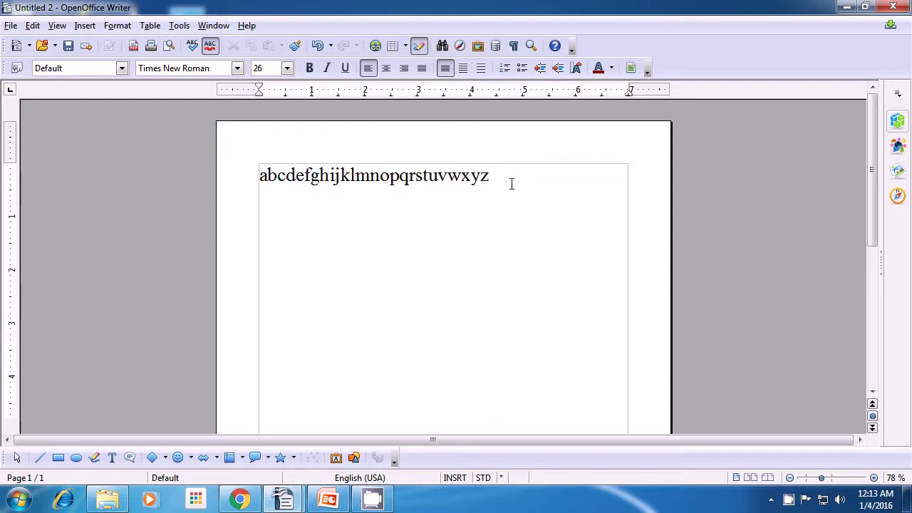
key(Return)
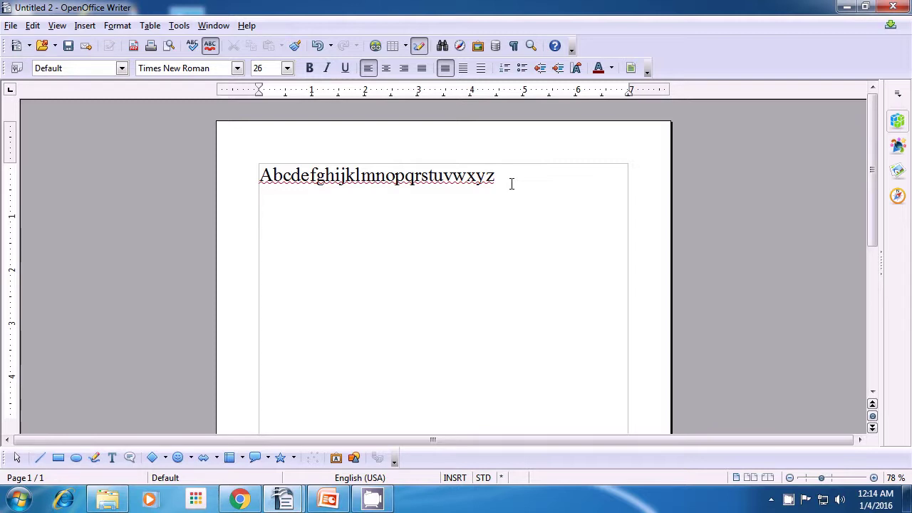
text(012345)
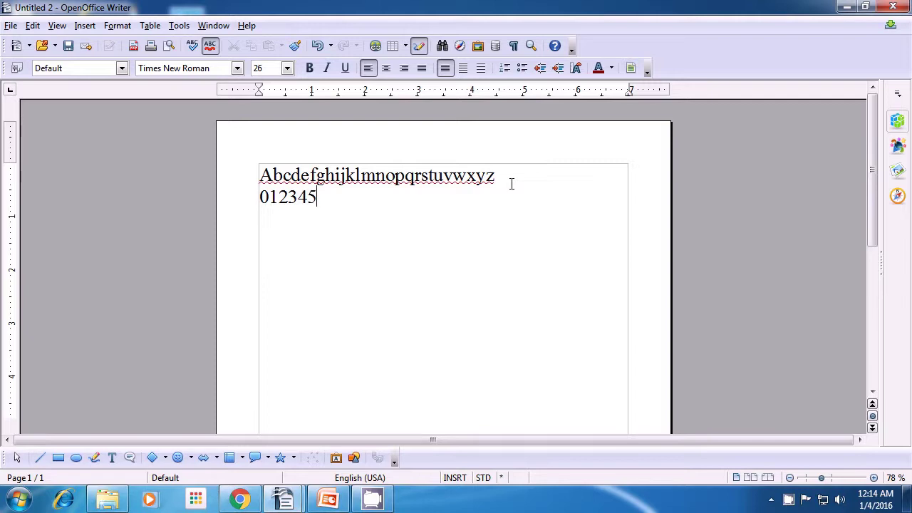
text(6)
text(7)
text(8)
text(9)
Write the sentence "my name is computer shiksha." on the third line.
text(m)
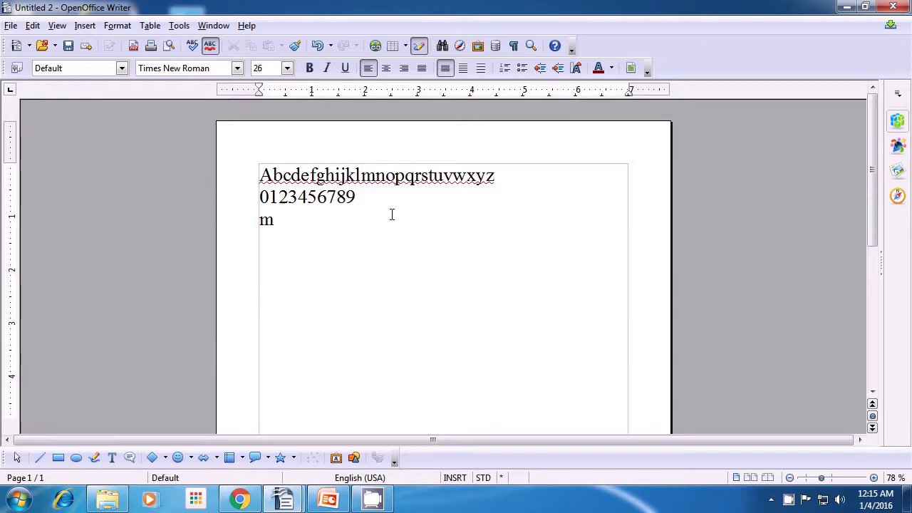
text(y name i)
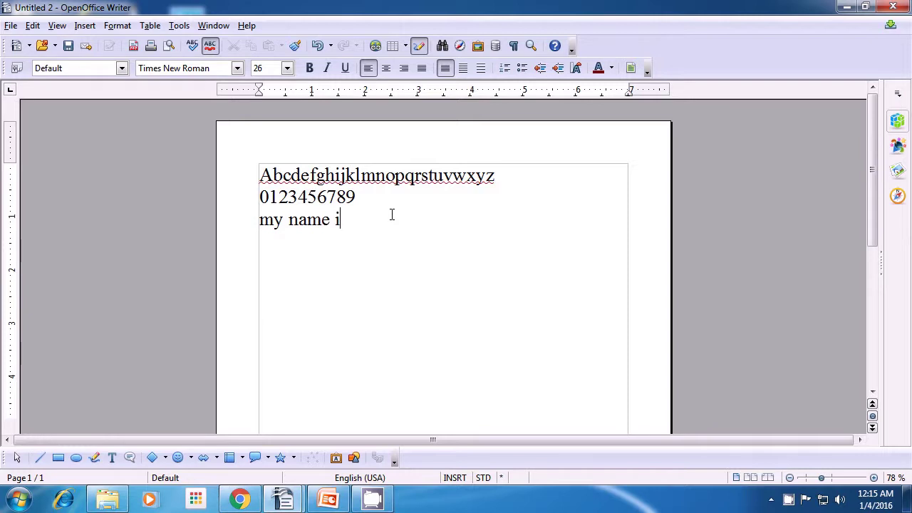
text(s computer )
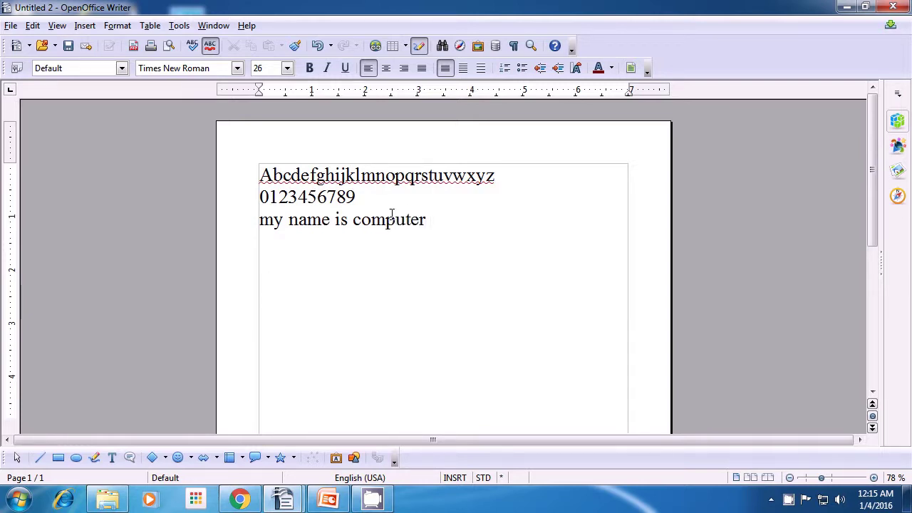
text(shiksha)
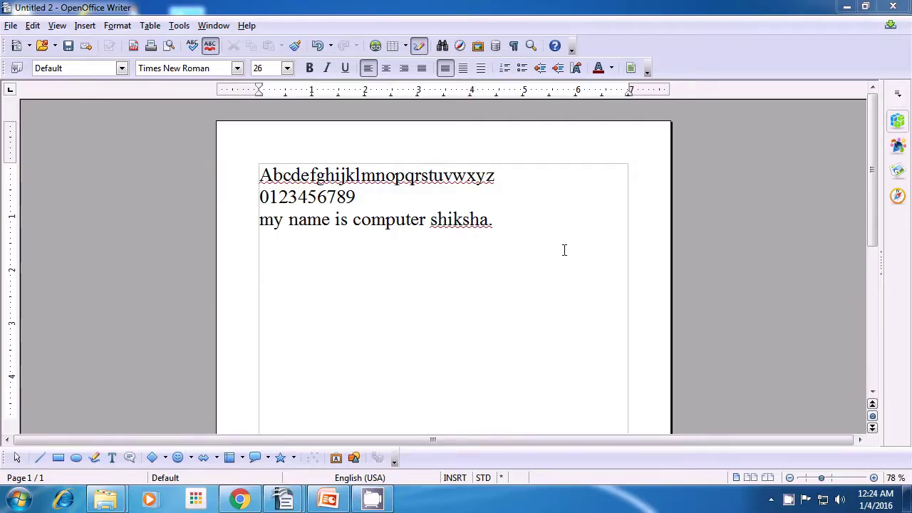
Erase the letters "comp" before the cursor in the word "computer" on the third line.
click(491, 224)
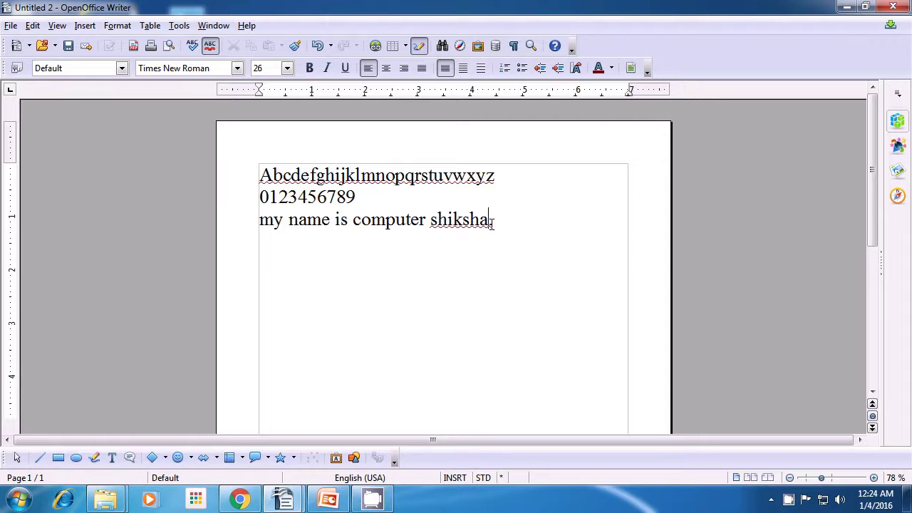
key(Left)
key(Left)
key(Left)
key(Left)
key(Left)
key(Left)
key(Left)
key(Left)
key(Left)
key(Left)
key(Left)
key(Left)
key(Left)
key(BackSpace)
key(BackSpace)
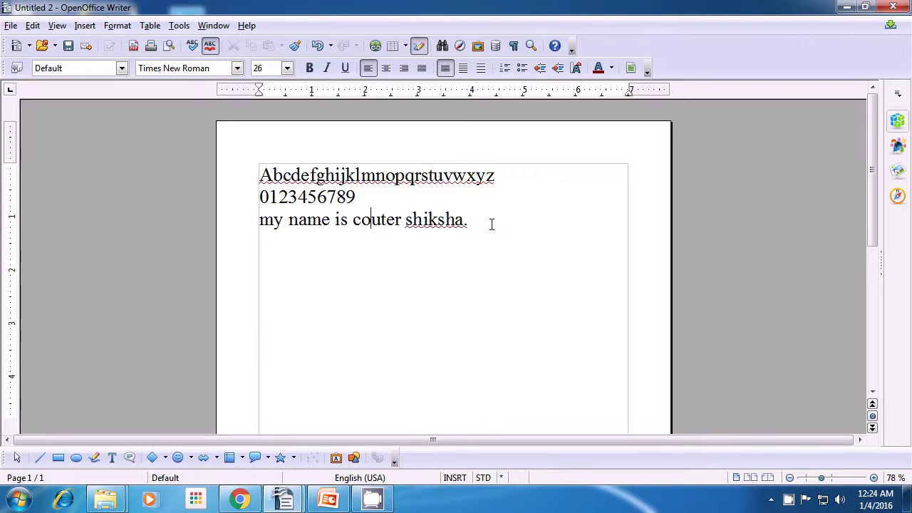
key(BackSpace)
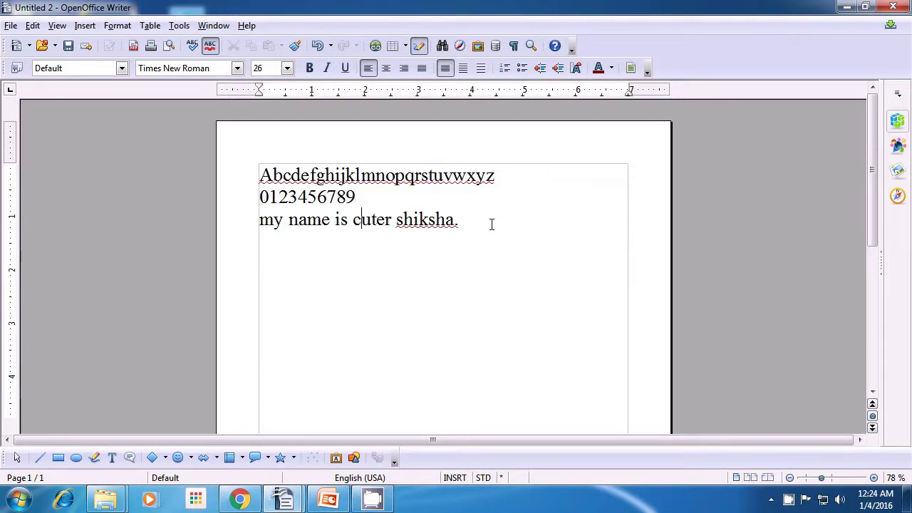
key(BackSpace)
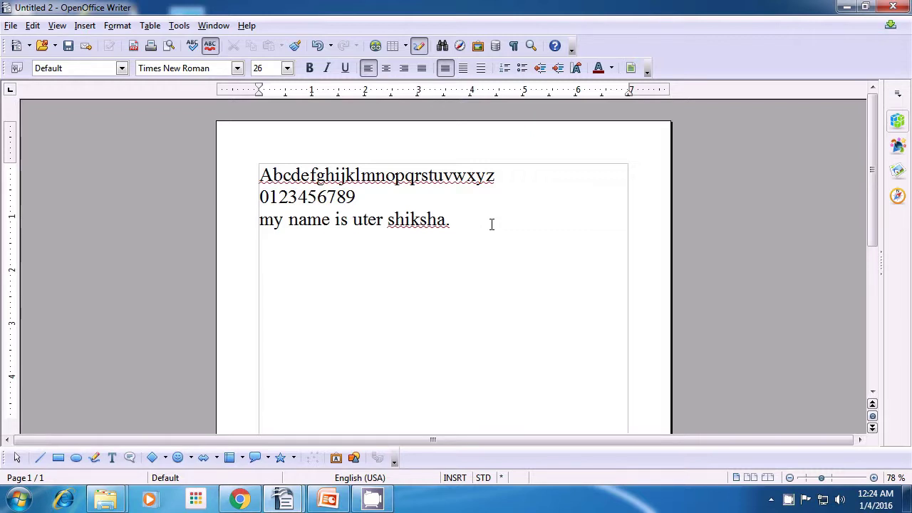
Erase the characters "uter shik" after the cursor in the third line's sentence.
key(Delete)
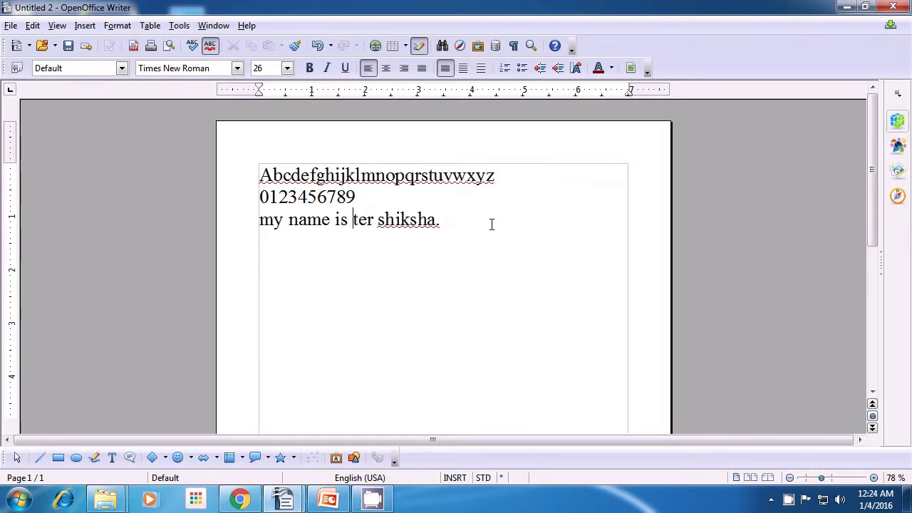
key(Delete)
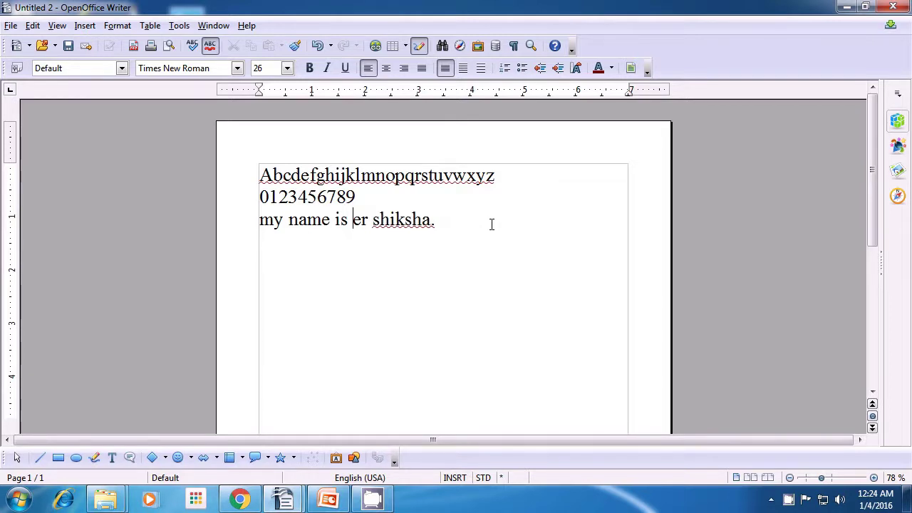
key(Delete)
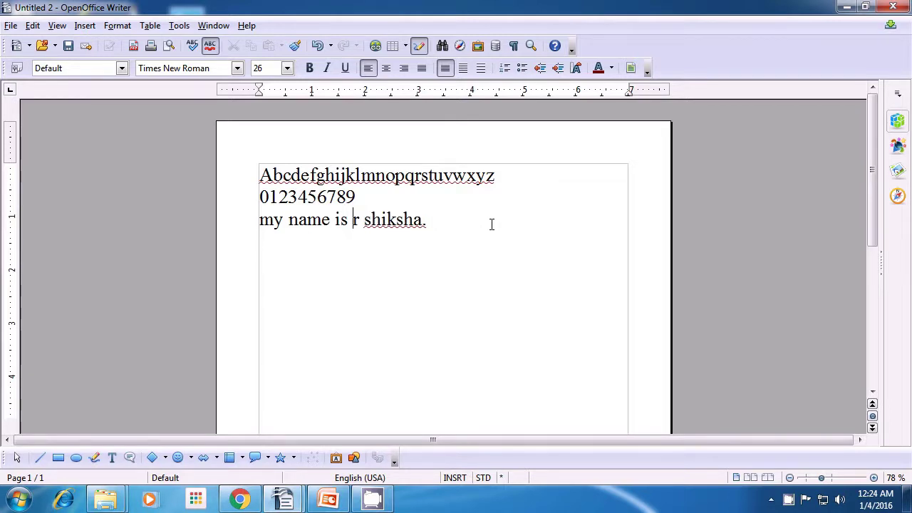
key(Delete)
key(Delete)
key(Delete)
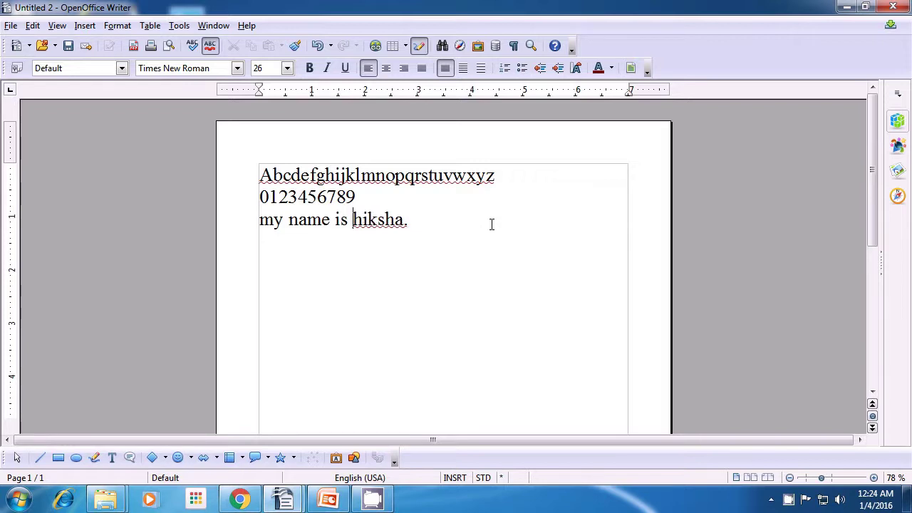
key(Delete)
key(Delete)
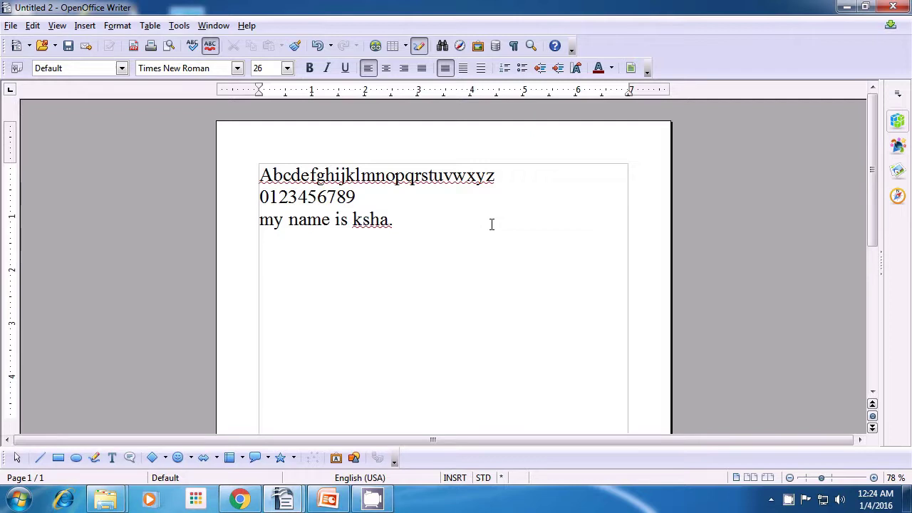
key(Delete)
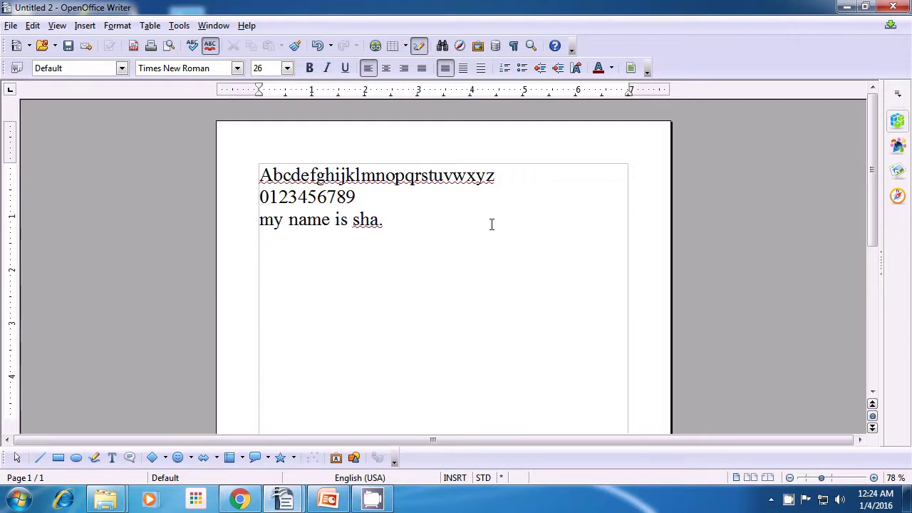
click(787, 498)
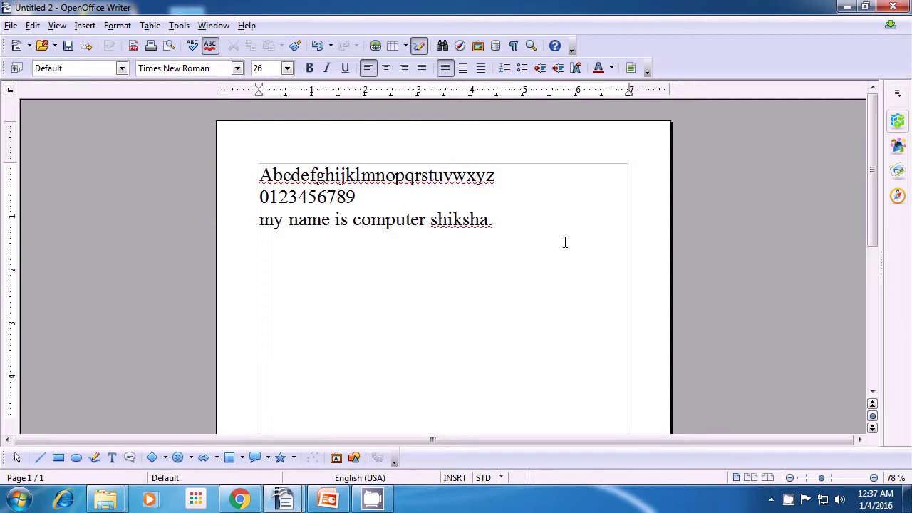
Write the capital letters A to Z, separated by spaces, in a new paragraph below the sentence.
key(Return)
text(A B C D E)
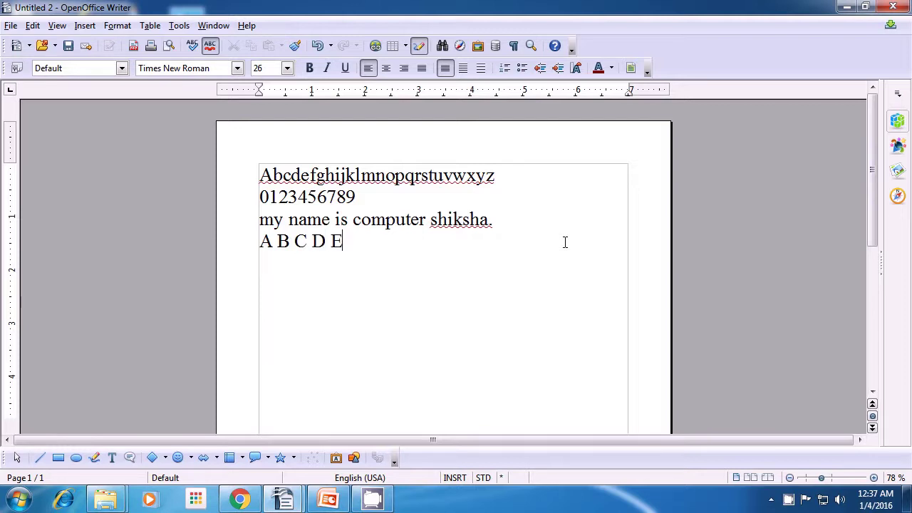
text( F G H I J )
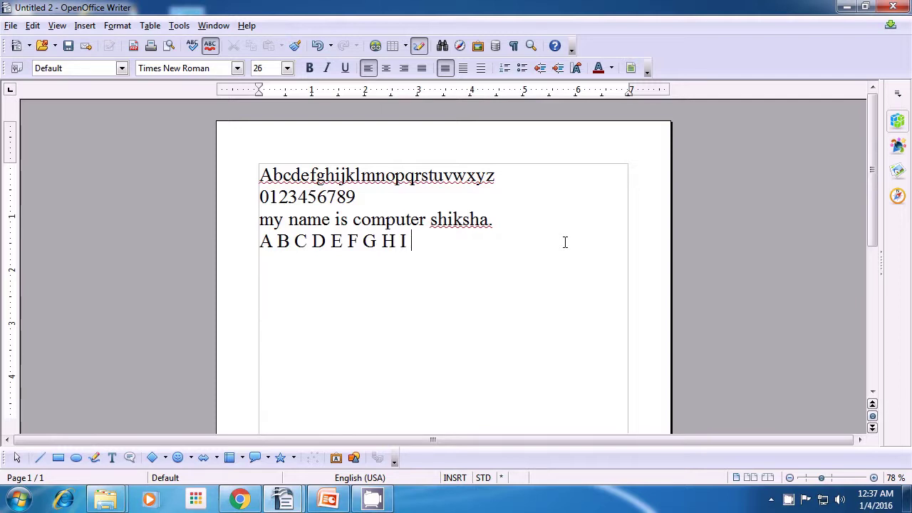
text(K L M )
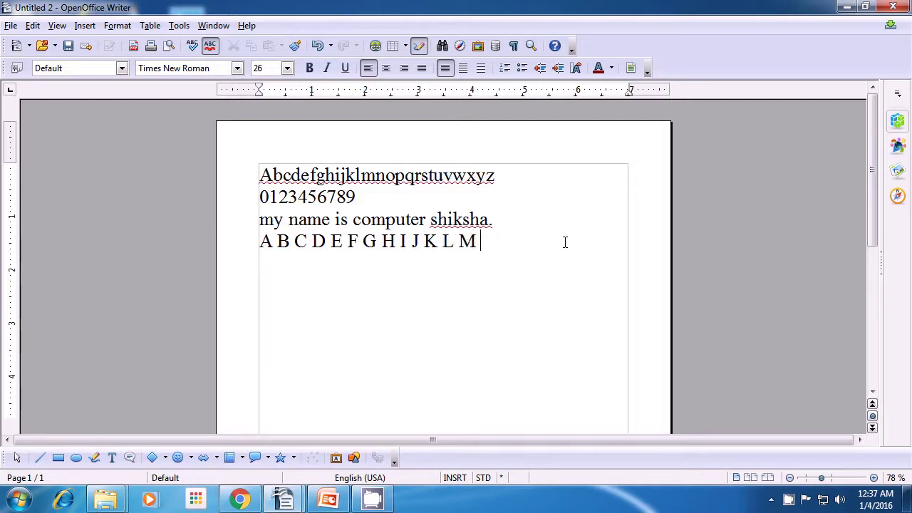
text(N O P )
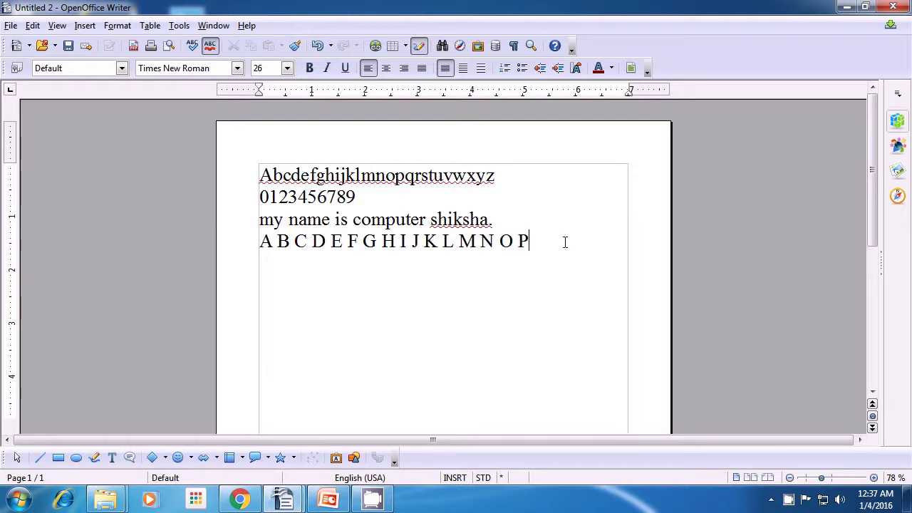
text(Q R)
text(S T U )
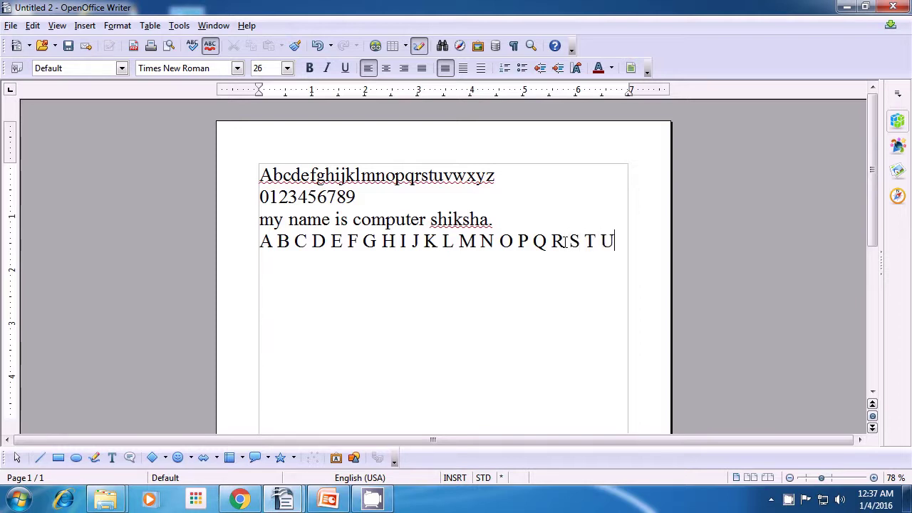
text(V W X )
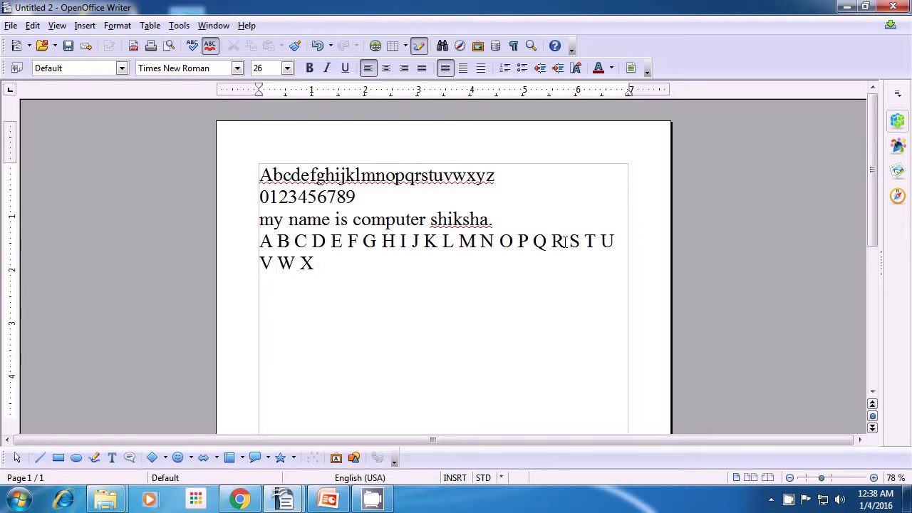
text(Y Z)
Write the capital letters A to Z with spaces a second time, in a new paragraph below the first set.
key(Return)
text(A B )
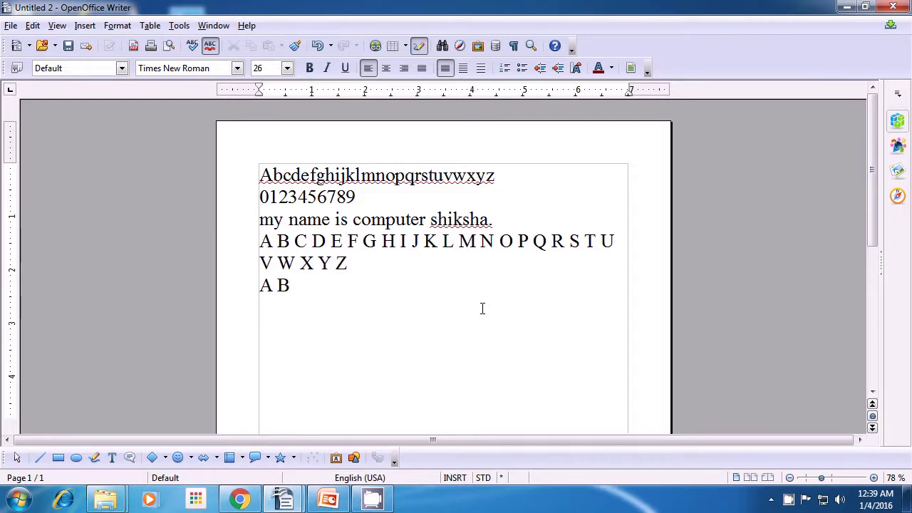
text(C D E F G H )
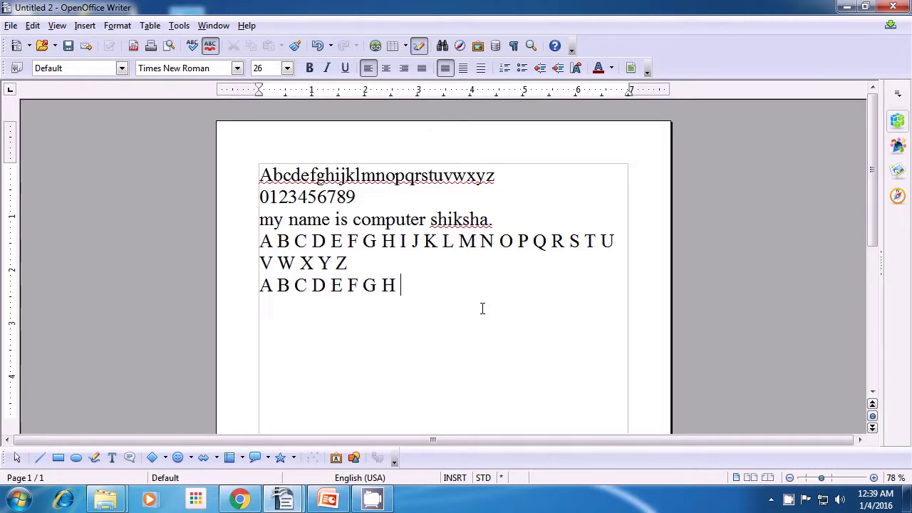
text(I J K L M N )
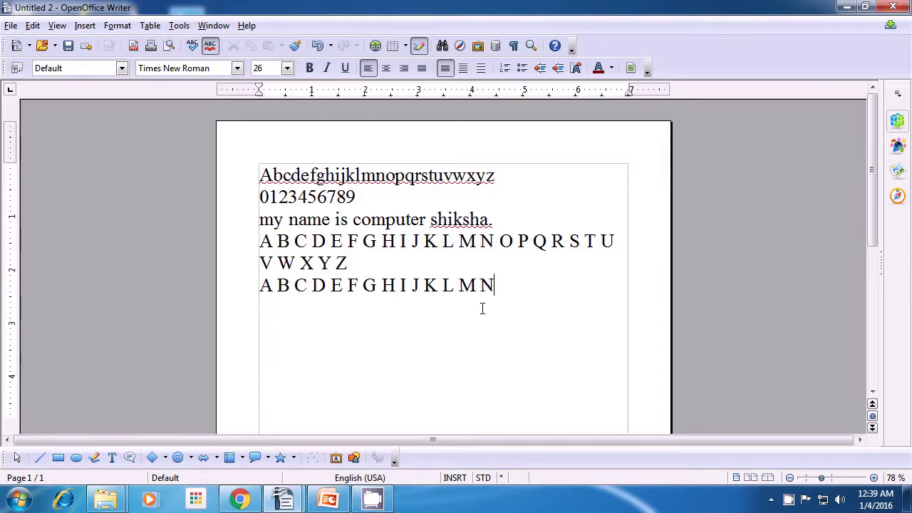
text(O P Q R )
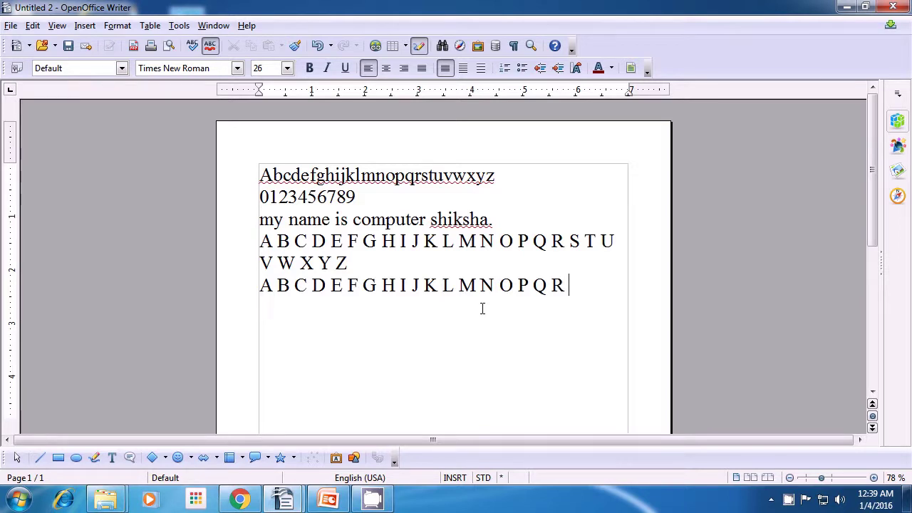
text(S T U V )
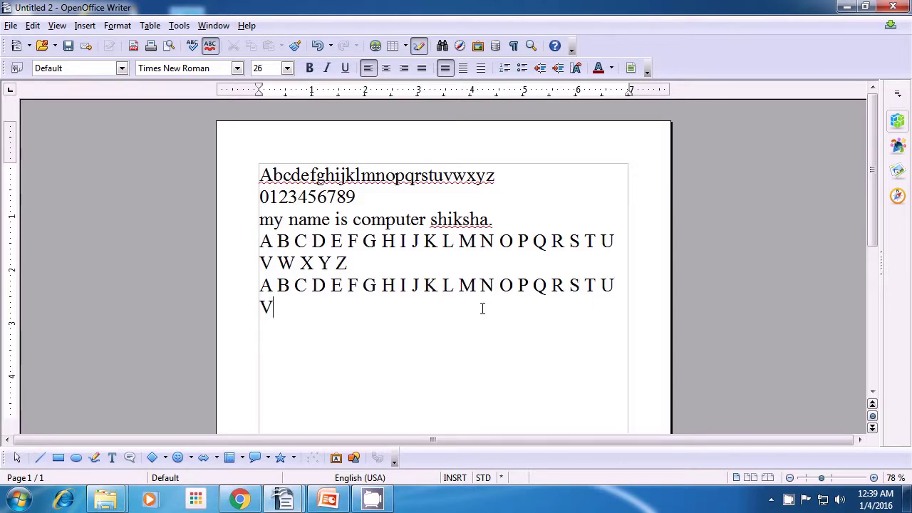
text(W X Y Z)
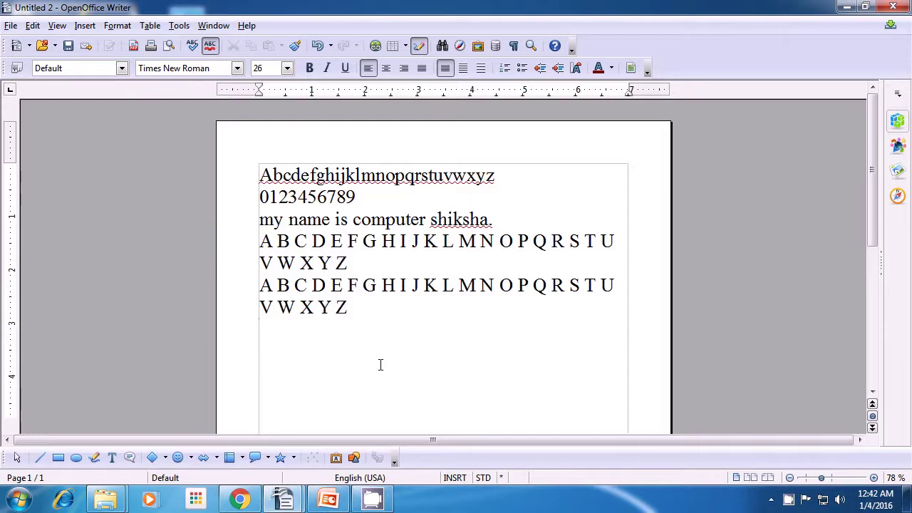
Enter the symbols !@#$%%^*()_+ on a new line below the second set of capital letters.
text(!@#$%)
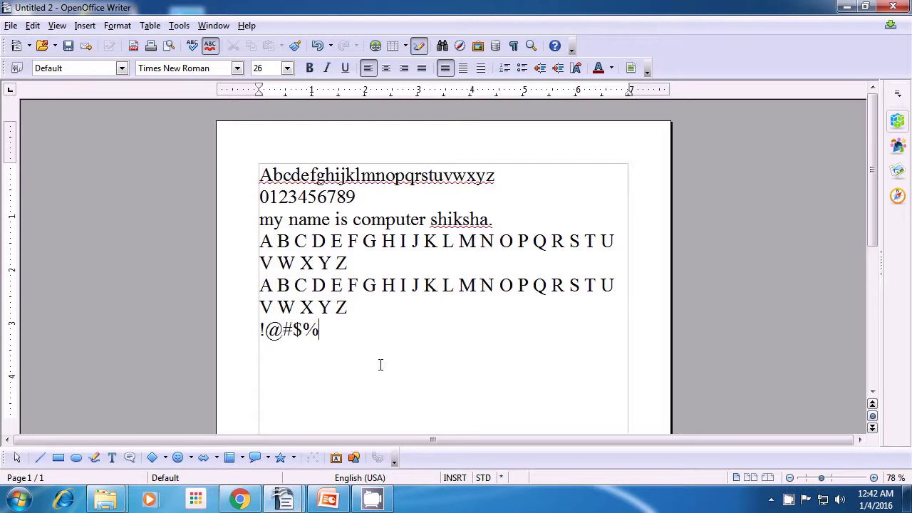
text(%^*()_+)
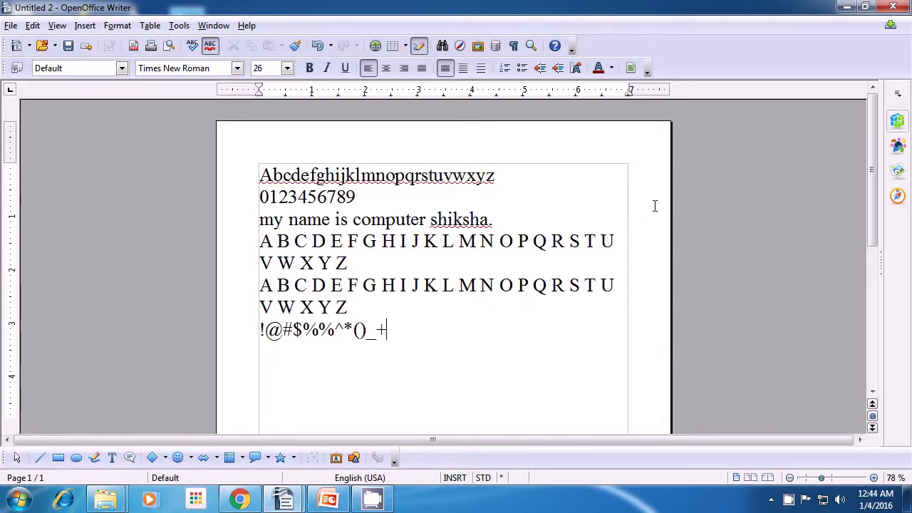
Close the text document and discard its changes.
click(892, 9)
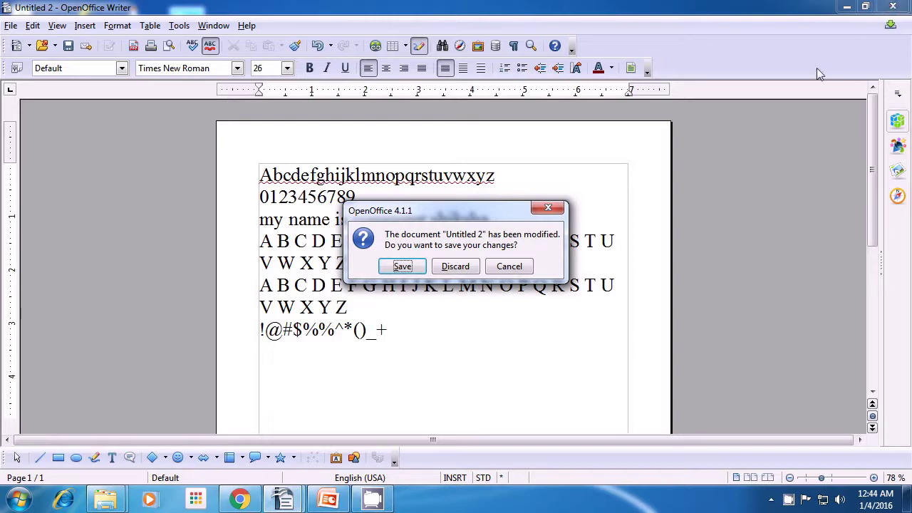
click(457, 265)
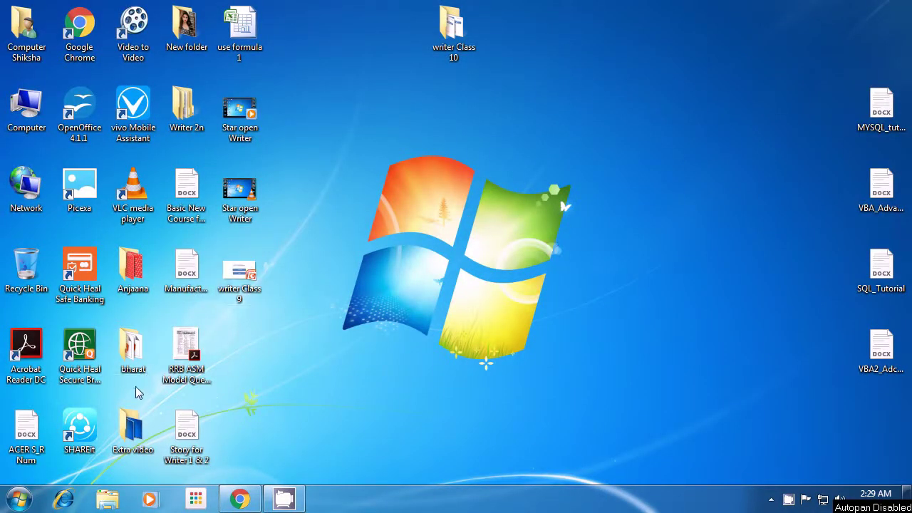
Open the Windows Start menu.
click(19, 499)
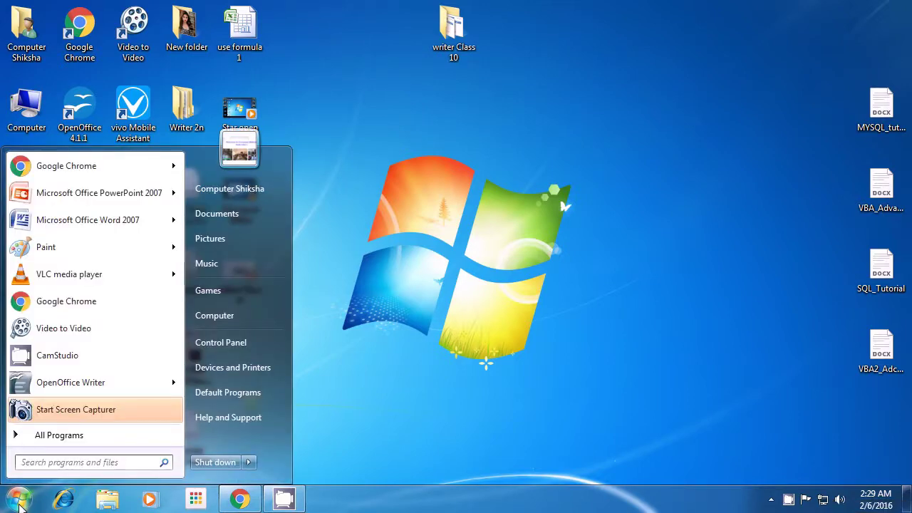